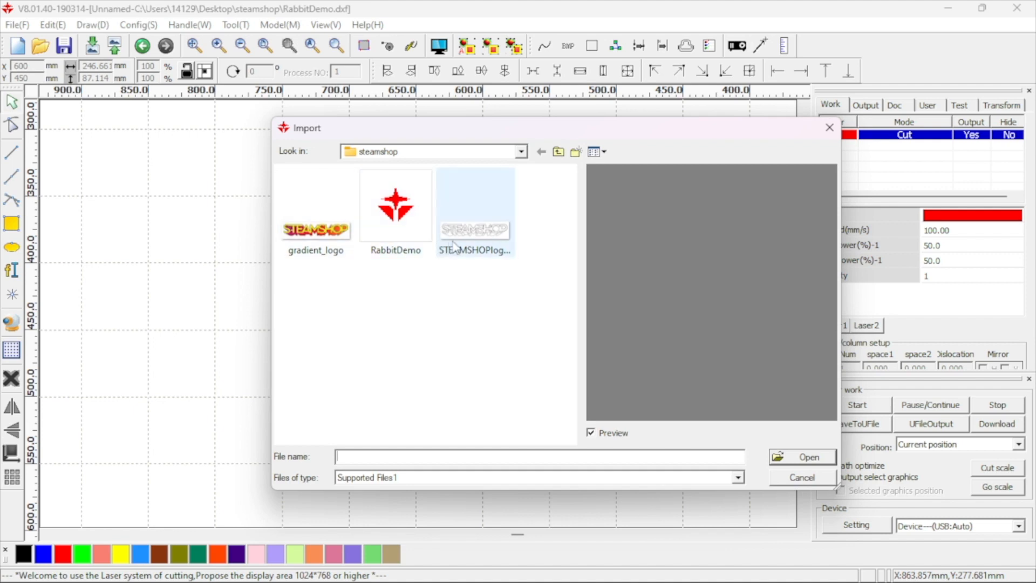
Step: Import the STEAMSHOPlogoBlackonly image and scale it down to about 97 mm by 25 mm
click(800, 460)
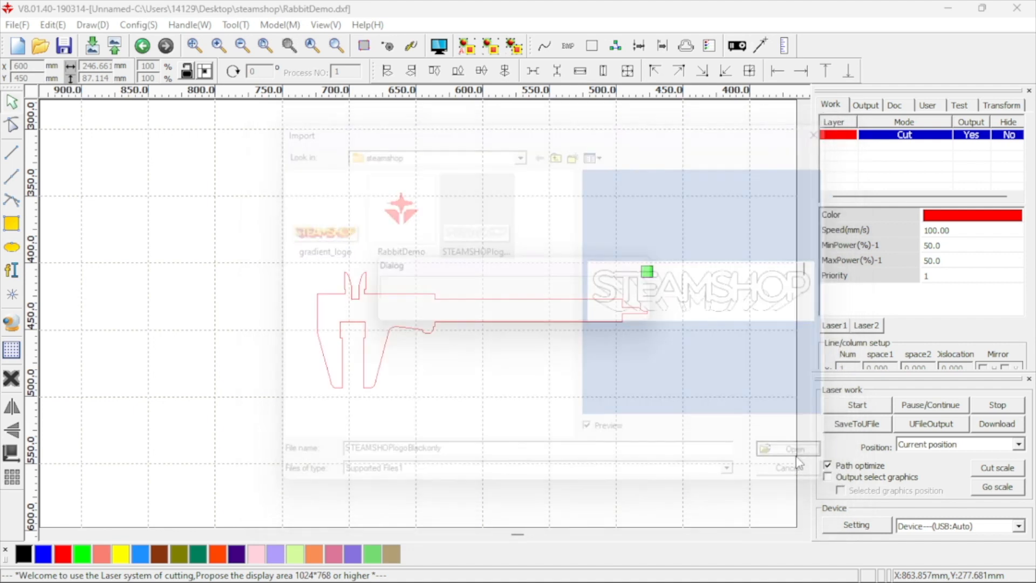
scroll(659, 383, down, 2)
drag(716, 300, 615, 362)
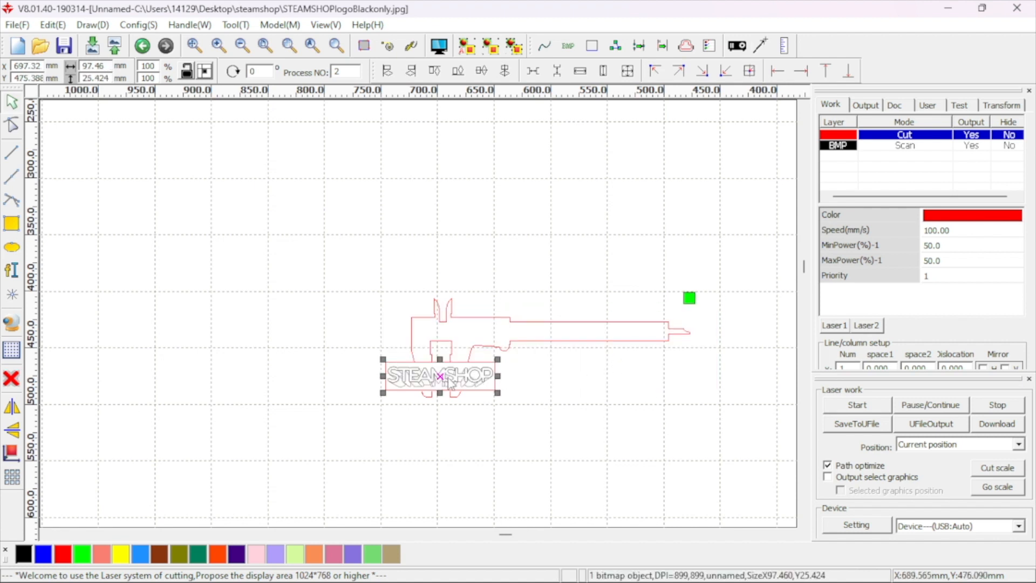
Step: Move the logo onto the caliper's body and scale it to about 64 mm by 17 mm so it fits
drag(438, 373, 565, 287)
drag(625, 271, 500, 331)
scroll(529, 363, up, 5)
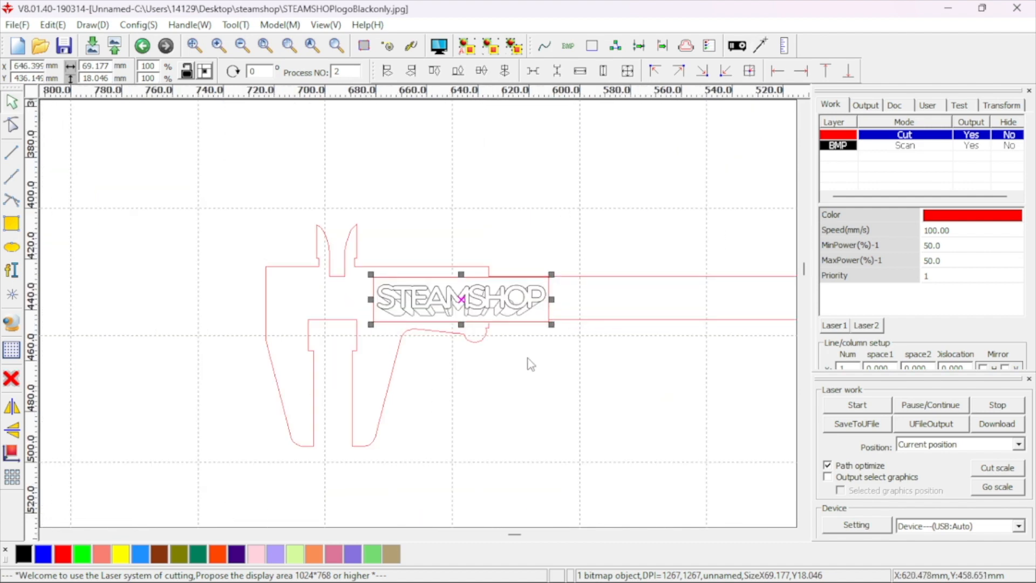
drag(563, 307, 542, 302)
click(548, 344)
Step: Examine where the caliper and logo sit within the full laser work area
scroll(548, 344, down, 2)
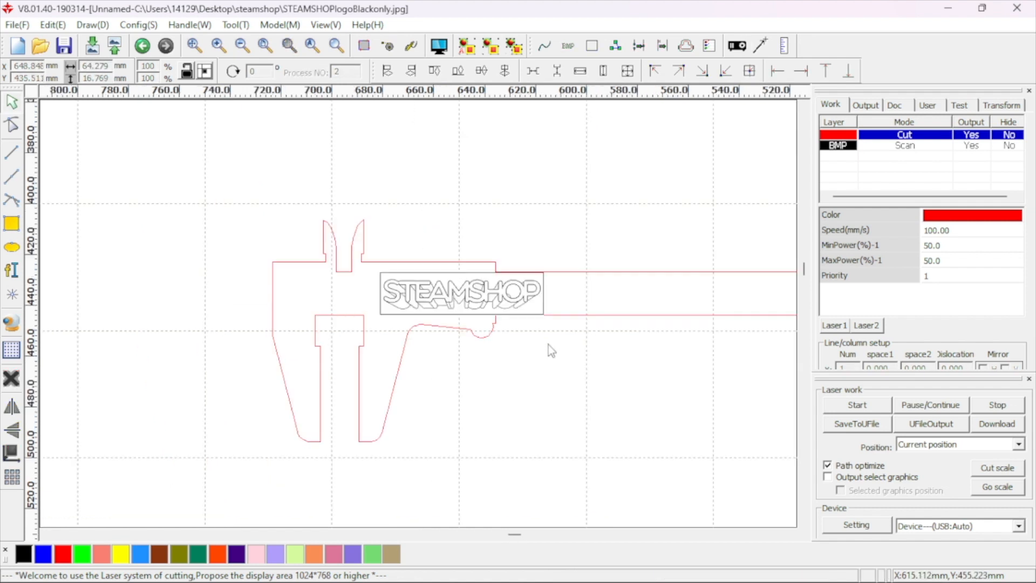
scroll(549, 344, down, 1)
drag(512, 541, 530, 541)
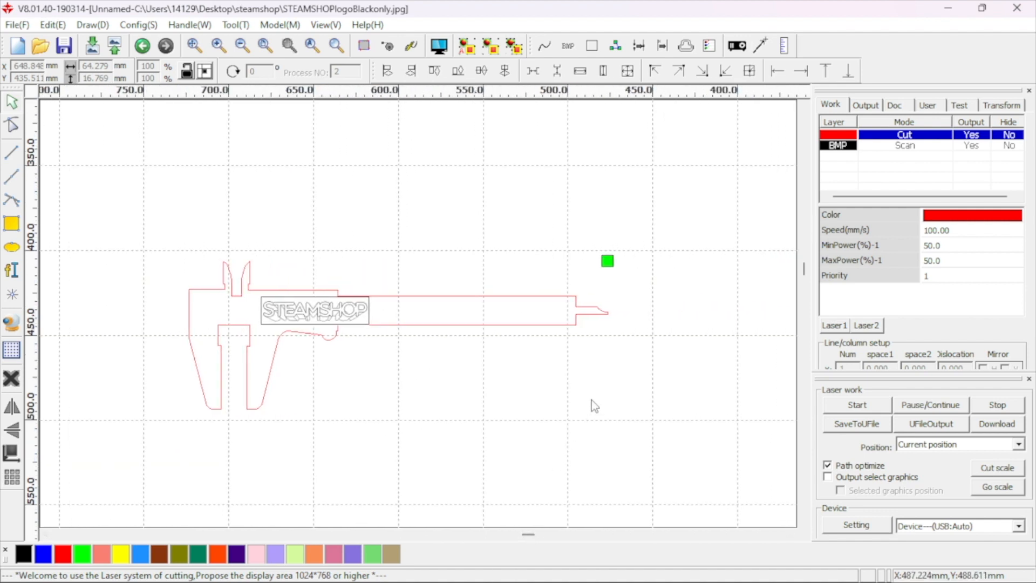
scroll(592, 359, down, 4)
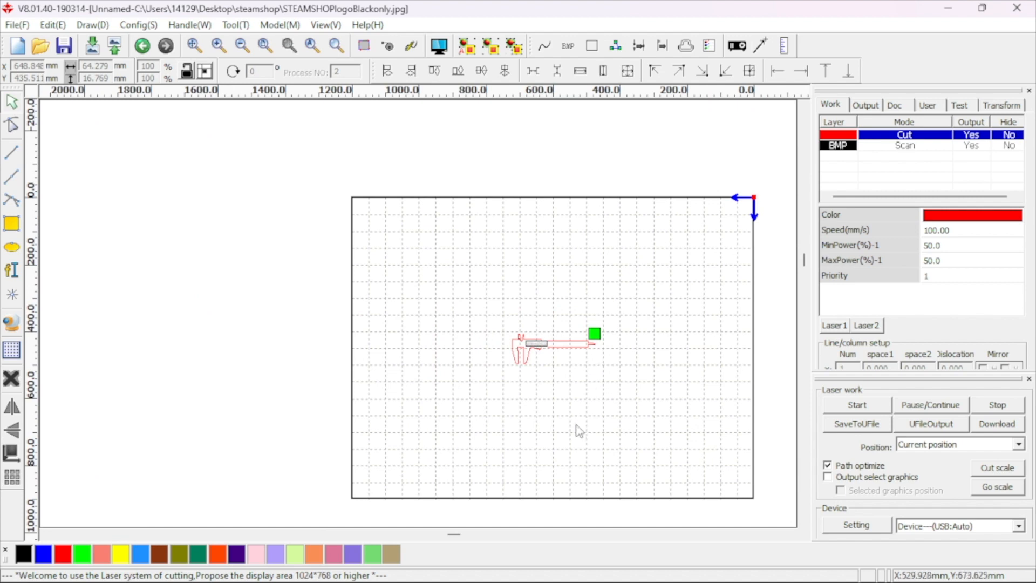
drag(457, 535, 510, 537)
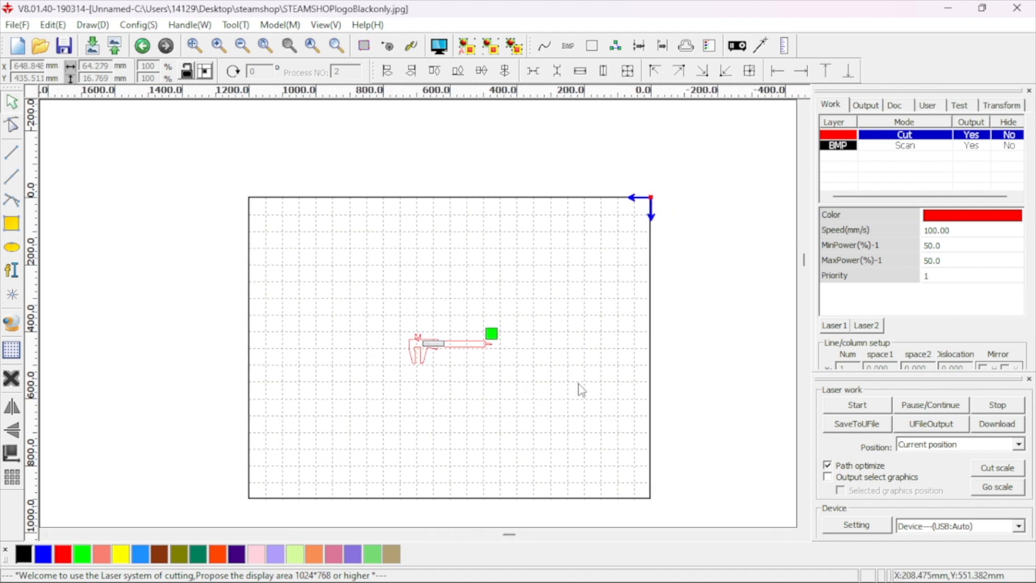
scroll(590, 389, up, 3)
drag(556, 534, 515, 538)
scroll(474, 482, up, 3)
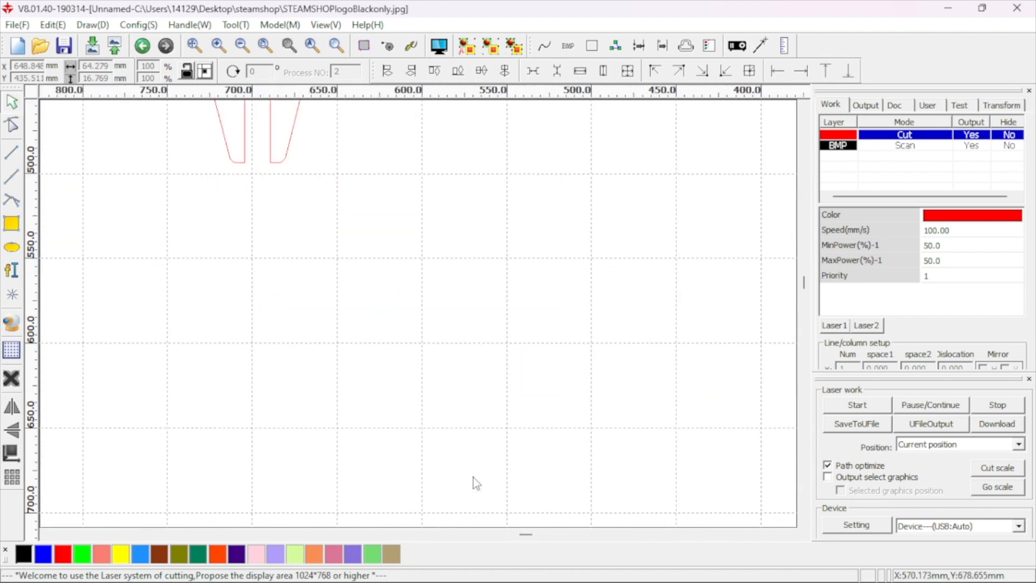
drag(803, 283, 806, 275)
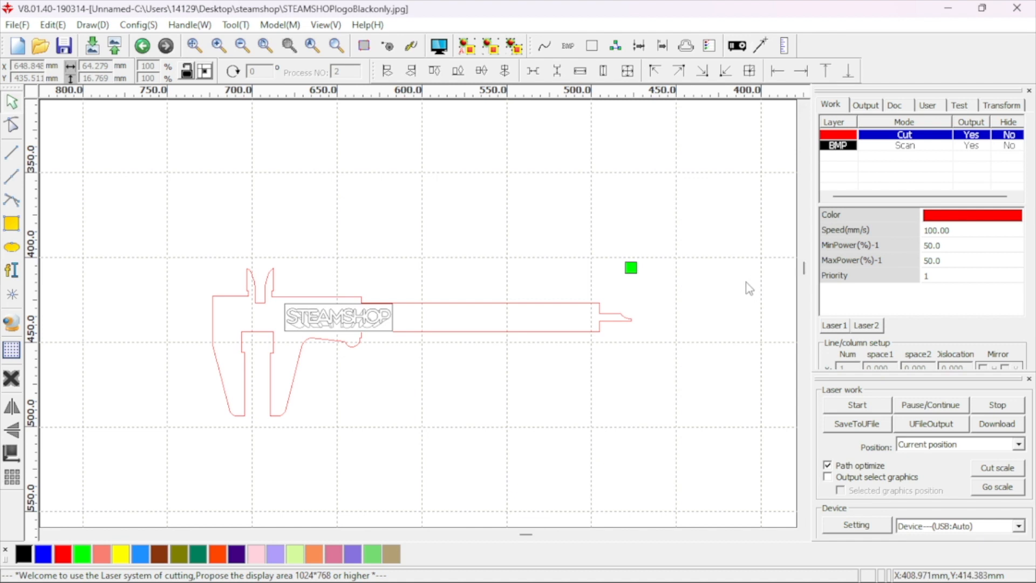
Step: Choose Cut as the red layer's processing mode and set its speed to 15 mm/s
double_click(845, 138)
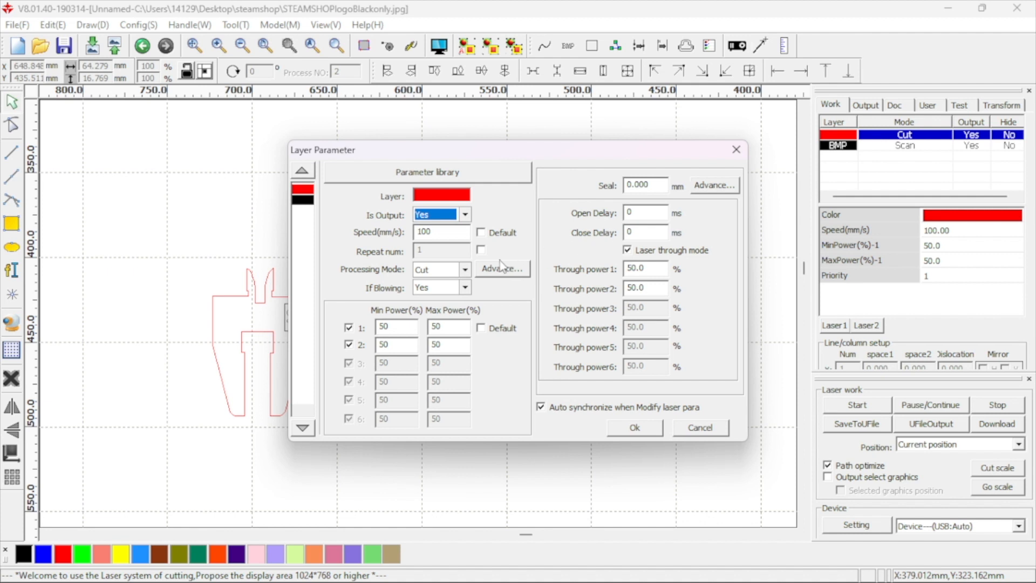
click(464, 270)
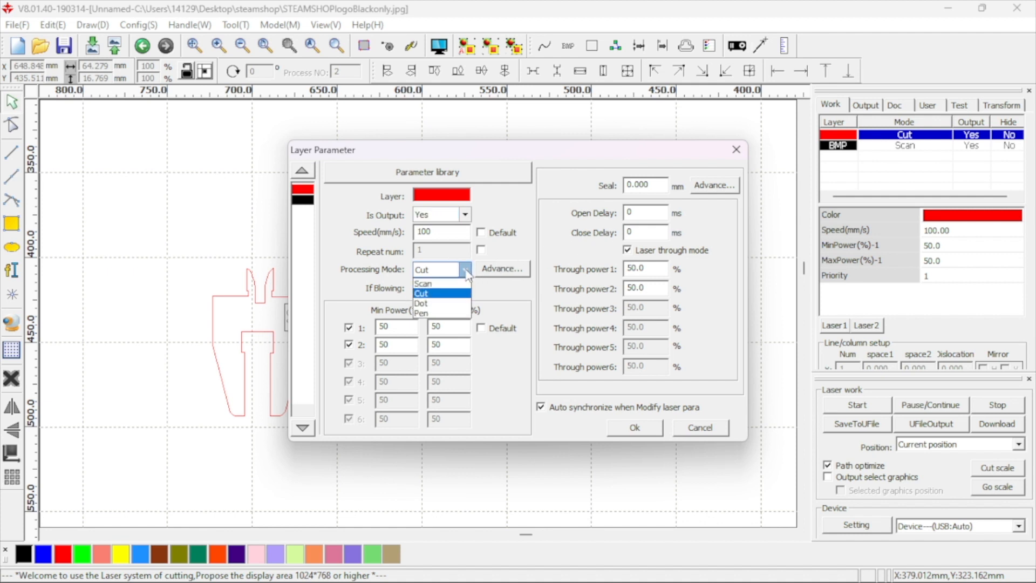
click(450, 294)
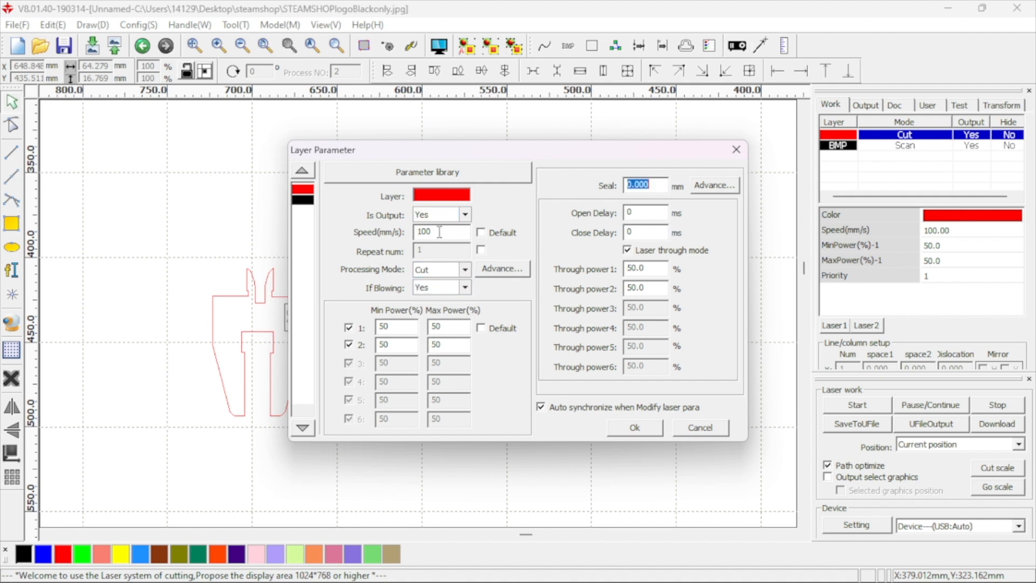
drag(439, 232, 408, 229)
text(15.)
Step: Set the red cut layer's minimum and maximum power to 80% for lasers 1 and 2 and apply the parameters
double_click(381, 326)
text(80)
click(447, 344)
double_click(446, 344)
text(8)
click(447, 326)
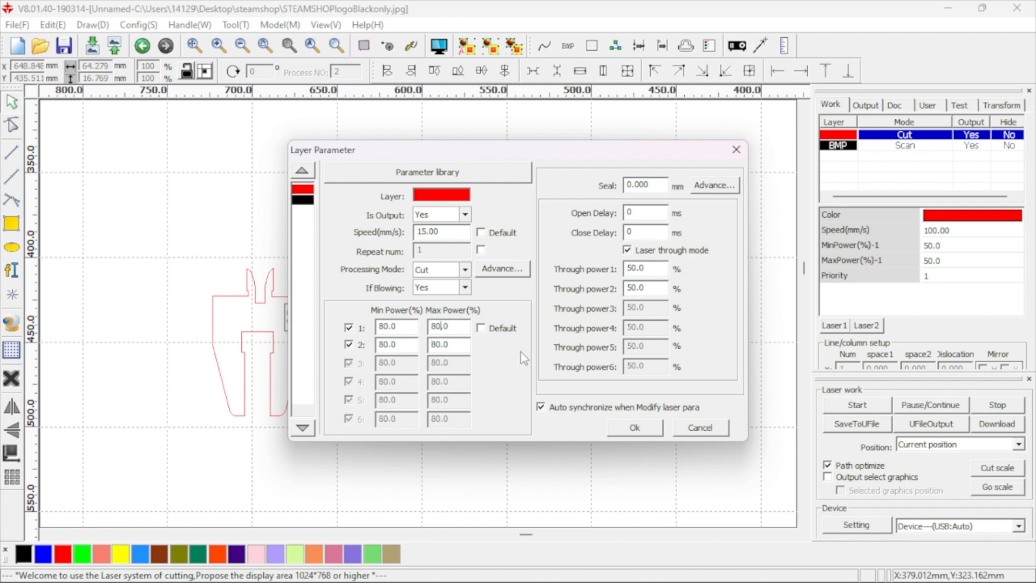
click(632, 428)
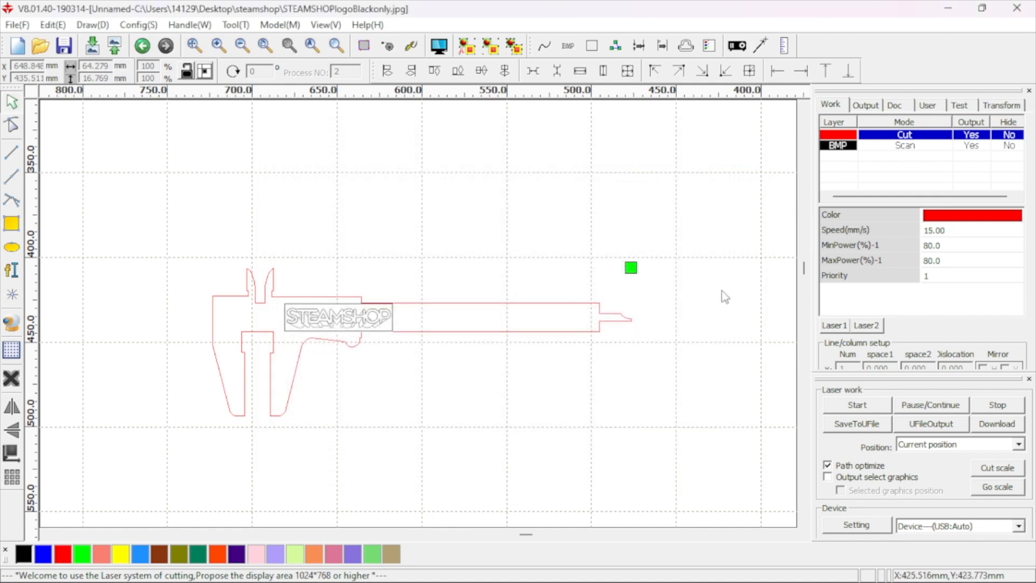
Step: Choose Scan as the BMP layer's processing mode and set its speed to 300 mm/s
double_click(838, 146)
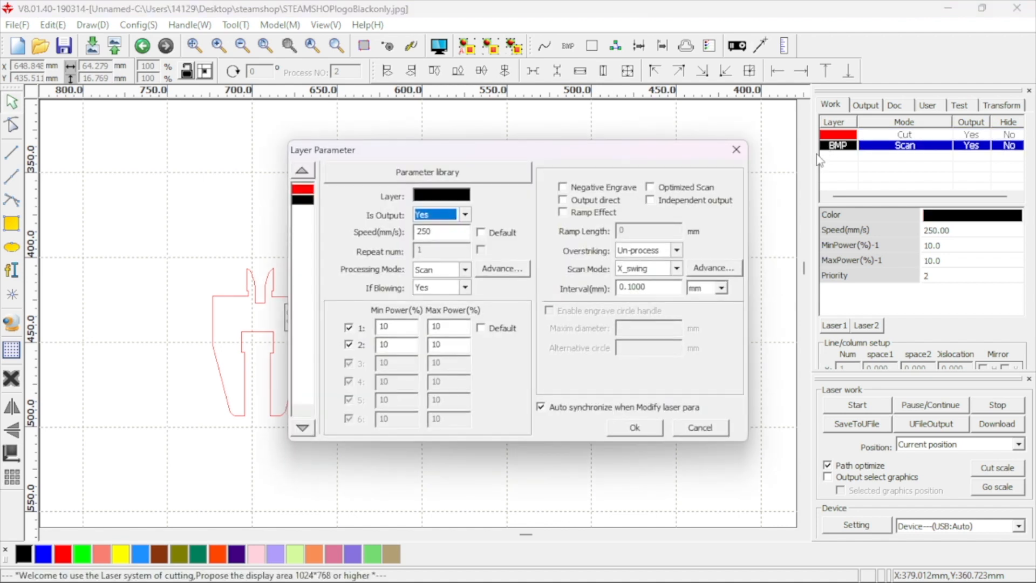
click(464, 269)
click(432, 280)
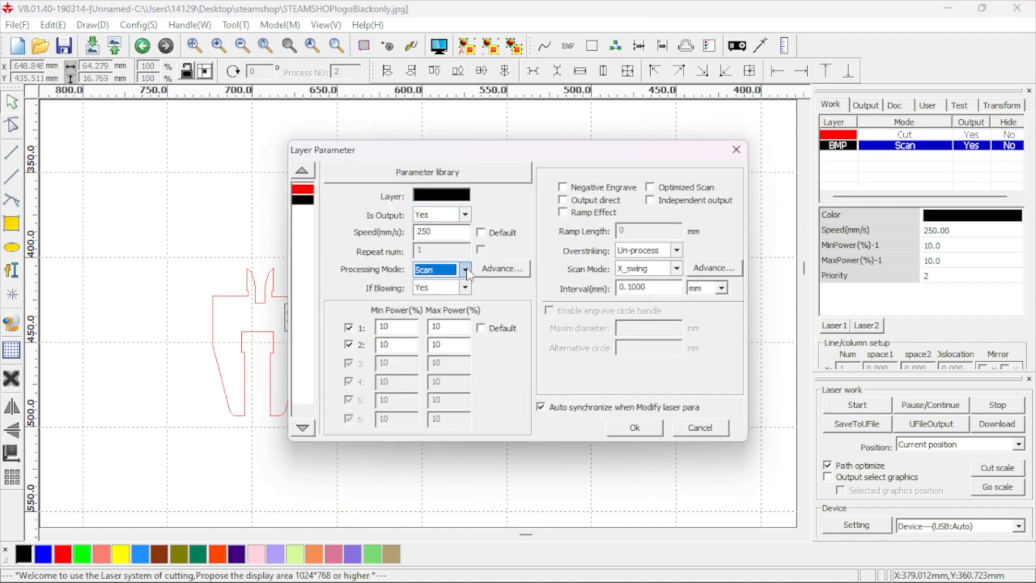
drag(439, 232, 416, 232)
text(3)
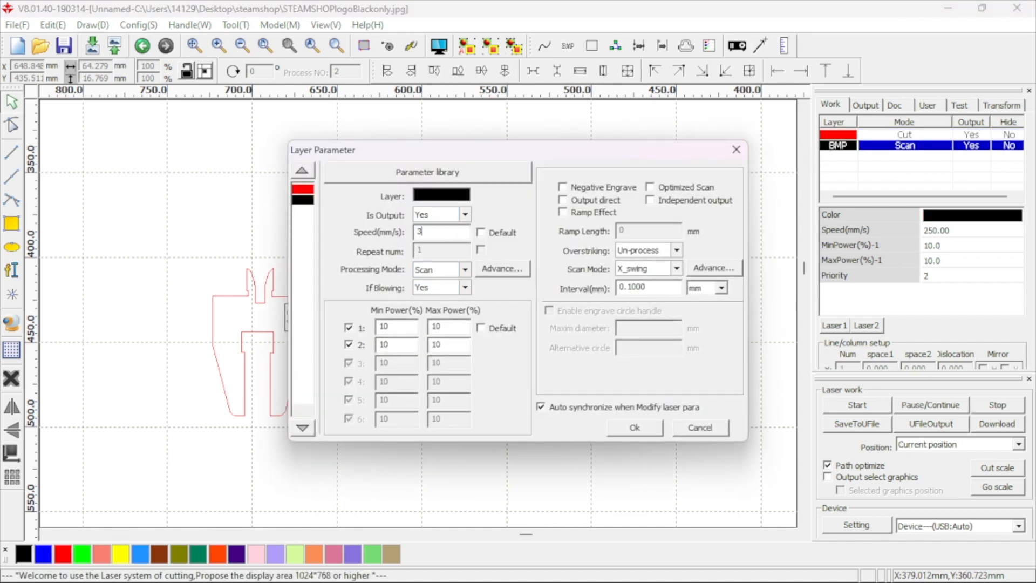
text(00)
Step: Set the BMP layer's minimum and maximum power to 55% for lasers 1 and 2 and apply the parameters
double_click(394, 325)
text(55)
click(448, 329)
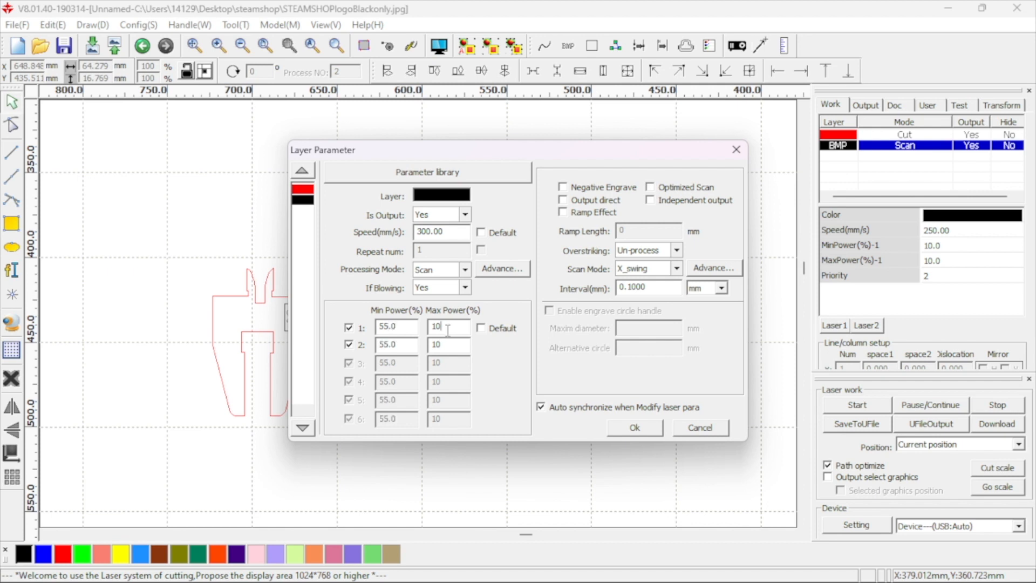
double_click(433, 345)
text(55.)
click(635, 427)
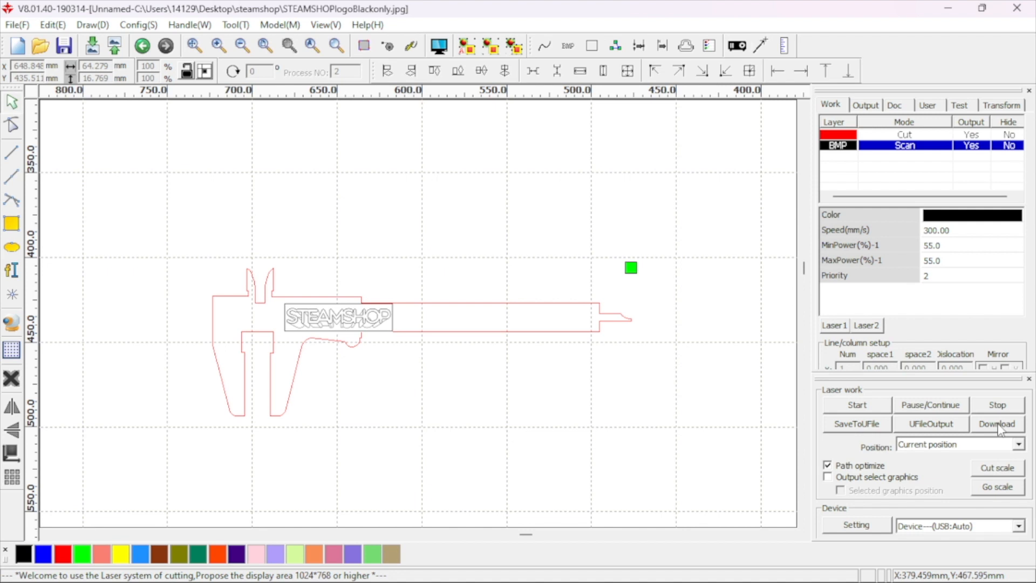
Step: Draw a black rectangle in the empty area beside the caliper and a blue ellipse below the rectangle
scroll(709, 428, down, 1)
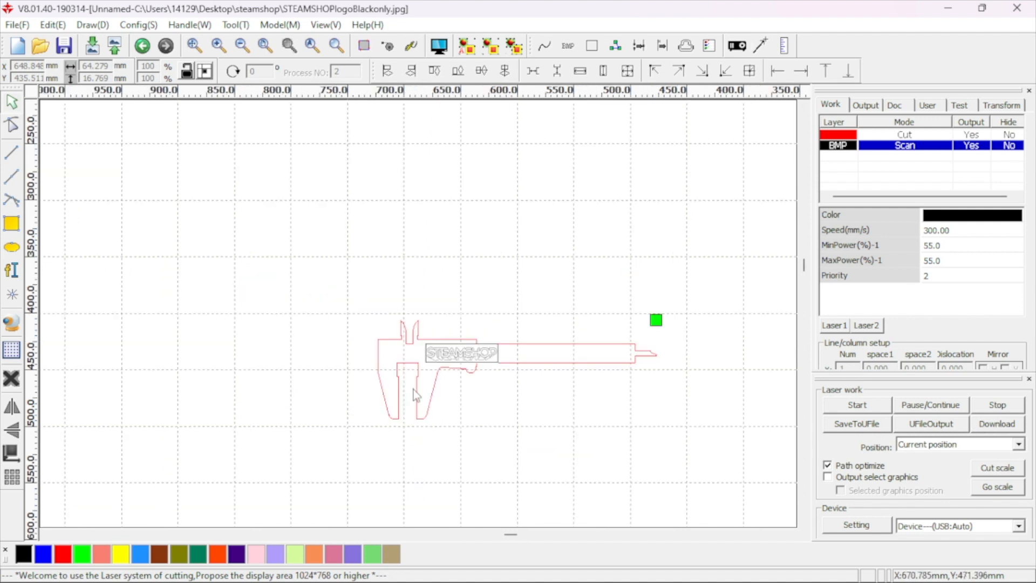
click(14, 223)
drag(114, 135, 341, 247)
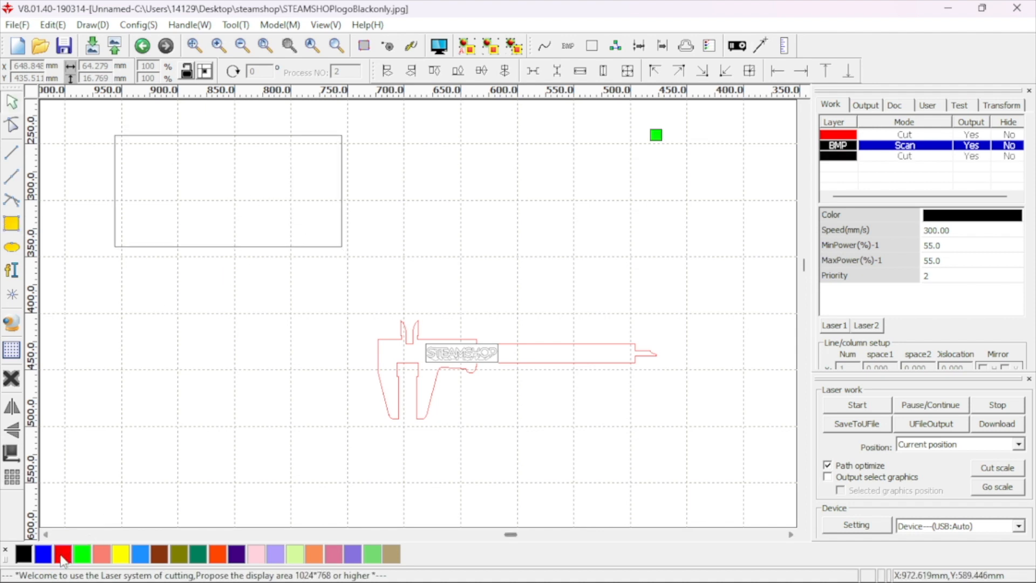
click(12, 247)
drag(81, 269, 340, 389)
Step: Add the text "hello" inside the rectangle, using the Tahoma font with a height of 20 mm
click(12, 270)
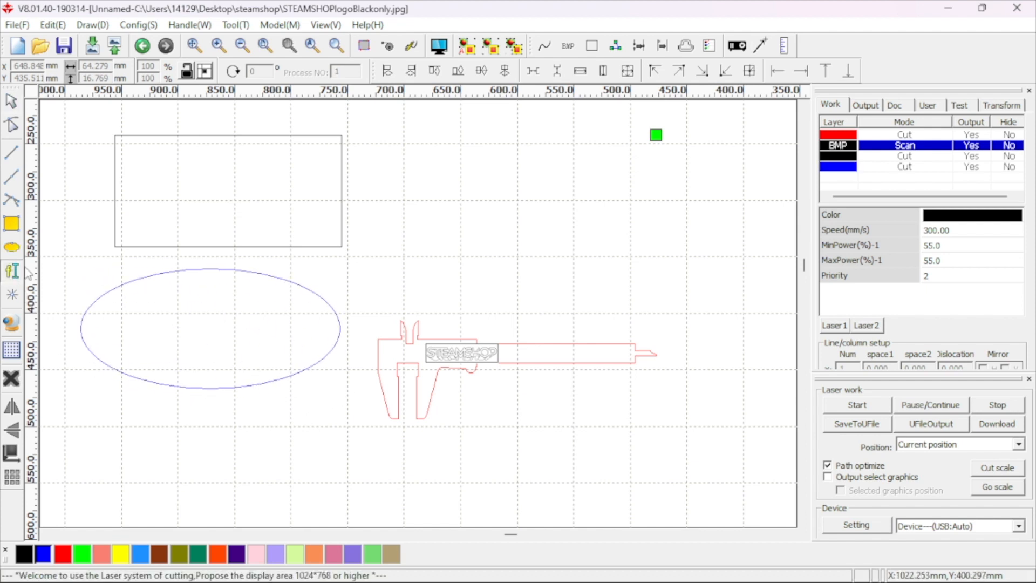
click(162, 193)
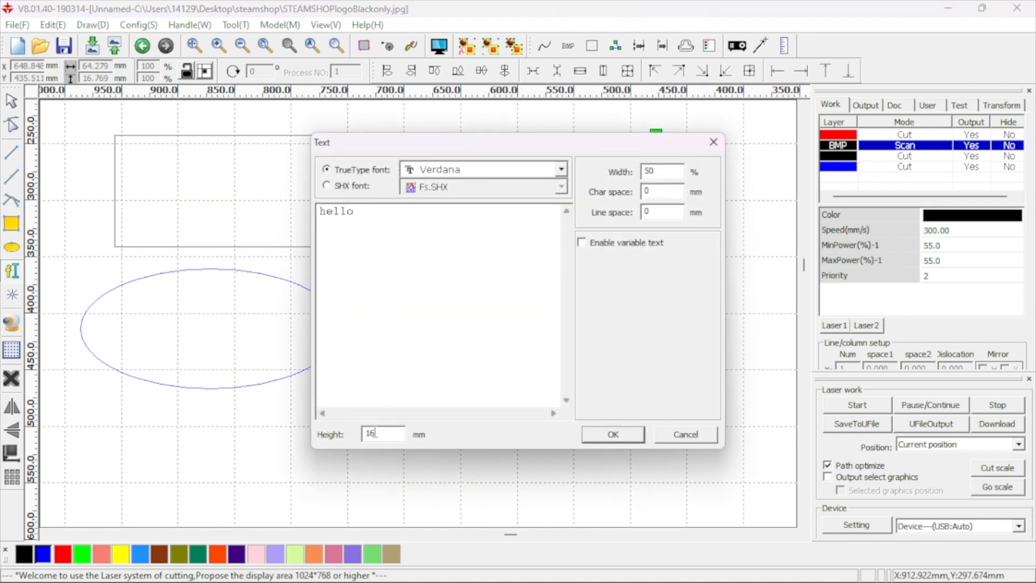
text(20)
click(561, 169)
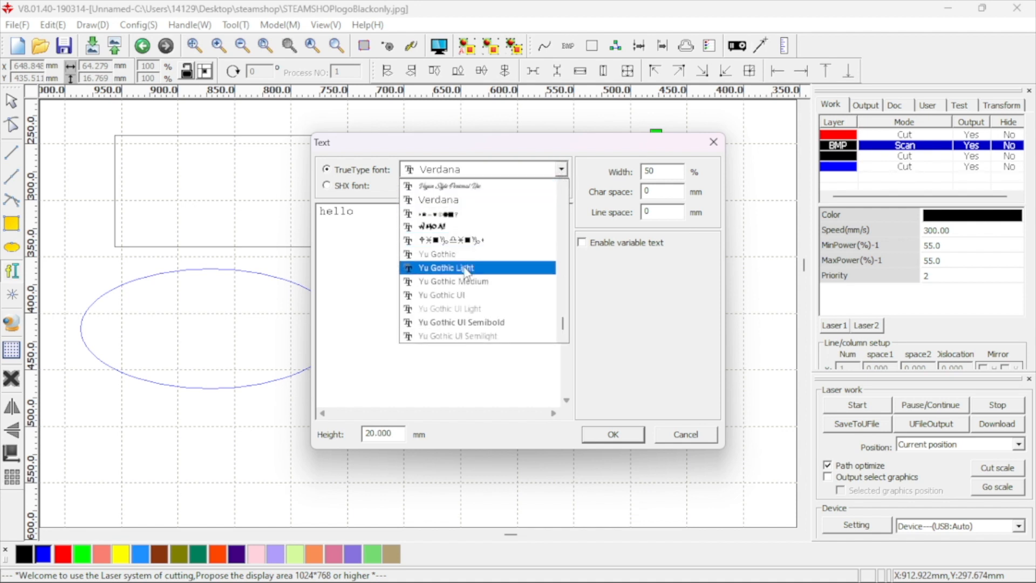
scroll(469, 286, up, 10)
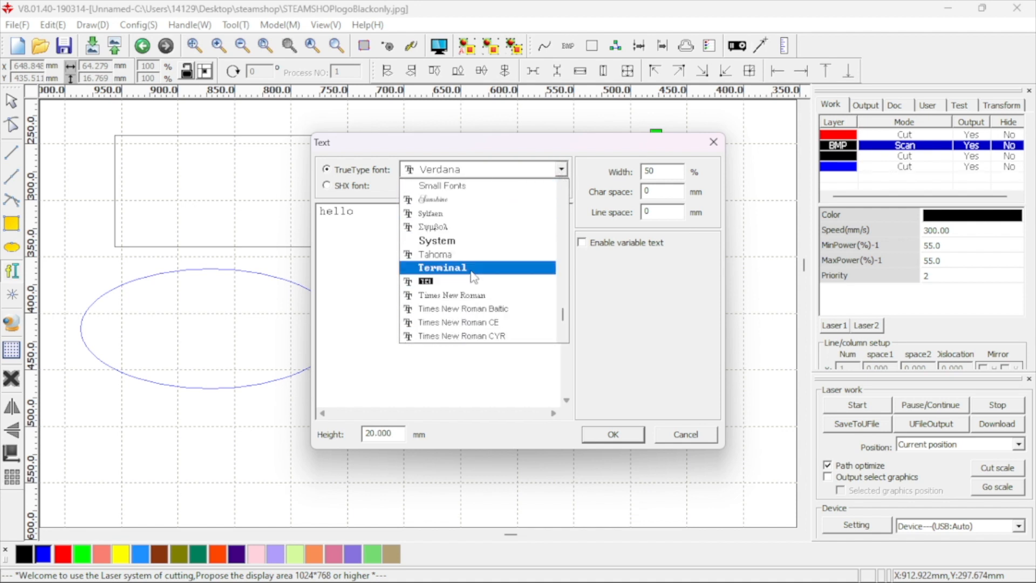
click(451, 335)
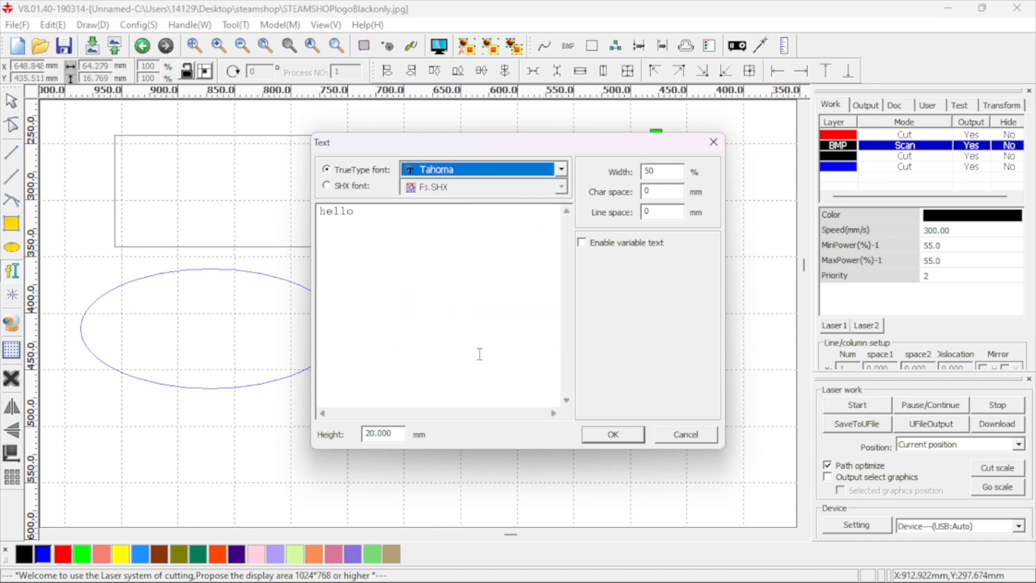
click(611, 434)
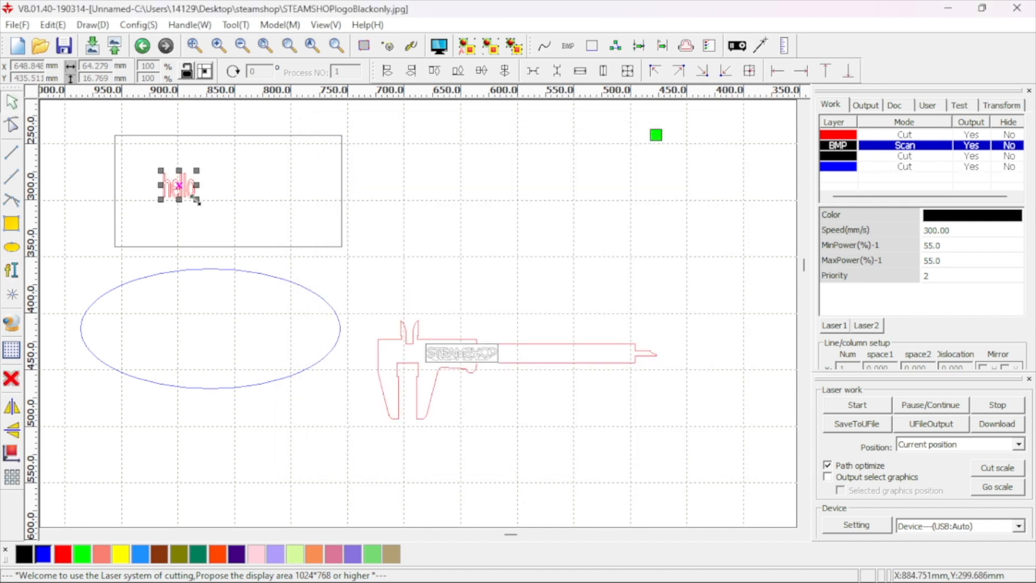
Step: Enlarge the "hello" text to about 54 mm by 42 mm and deselect it
drag(196, 199, 231, 221)
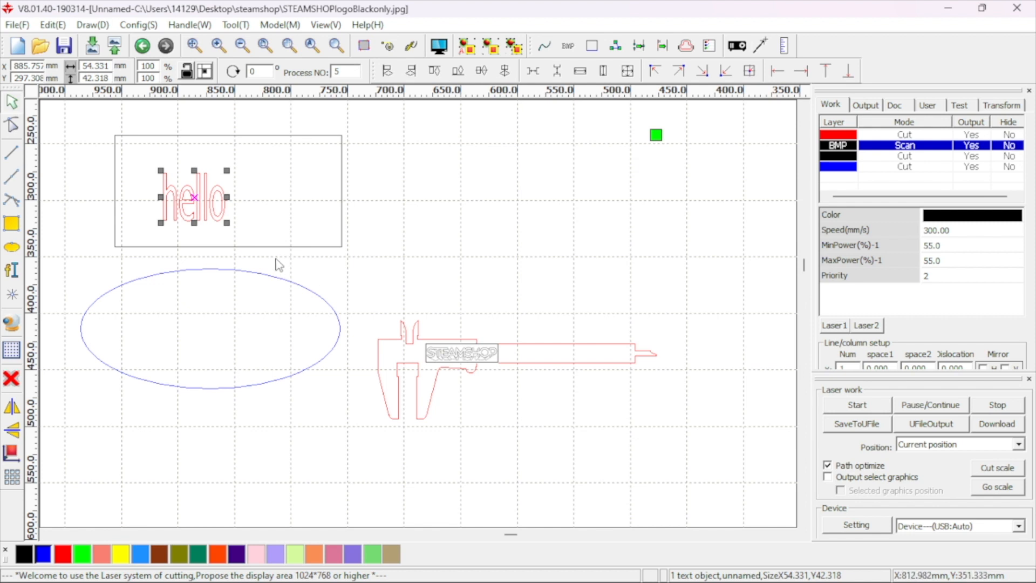
click(258, 255)
scroll(234, 236, up, 1)
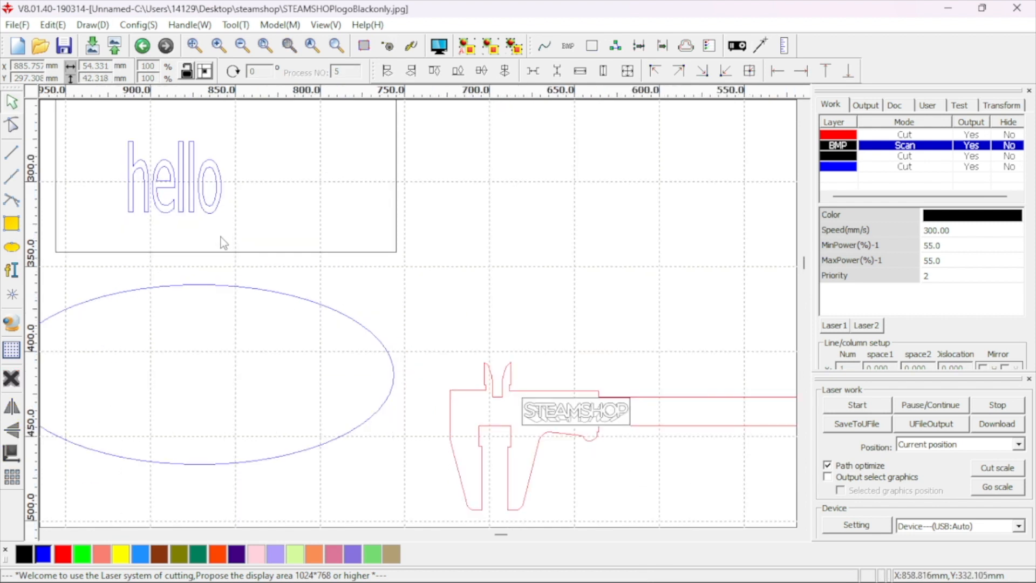
scroll(221, 238, down, 2)
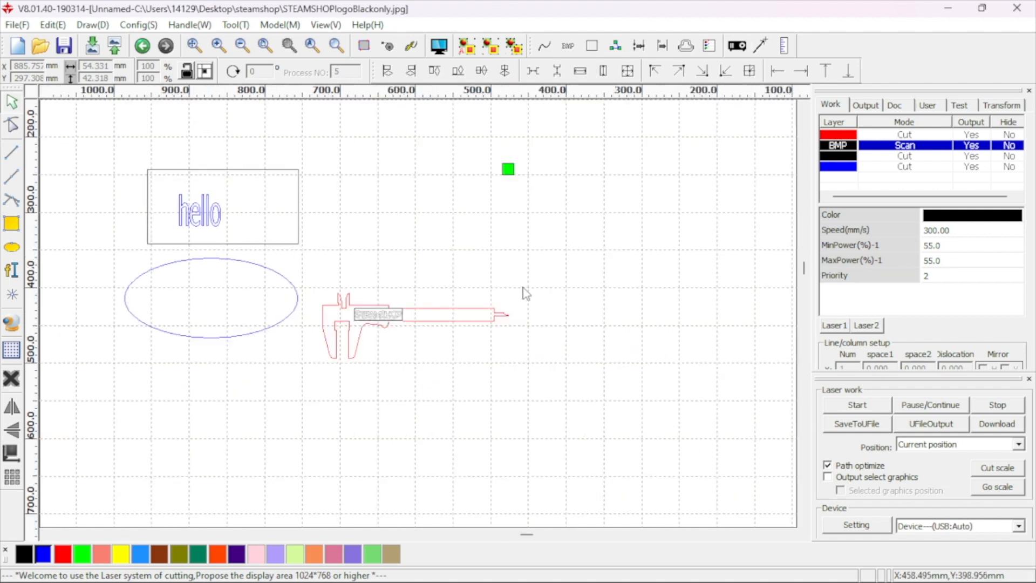
Step: Select the caliper together with its logo and rotate both by 180°
mouse_move(537, 280)
mouse_down()
mouse_move(523, 303)
mouse_move(319, 367)
mouse_up()
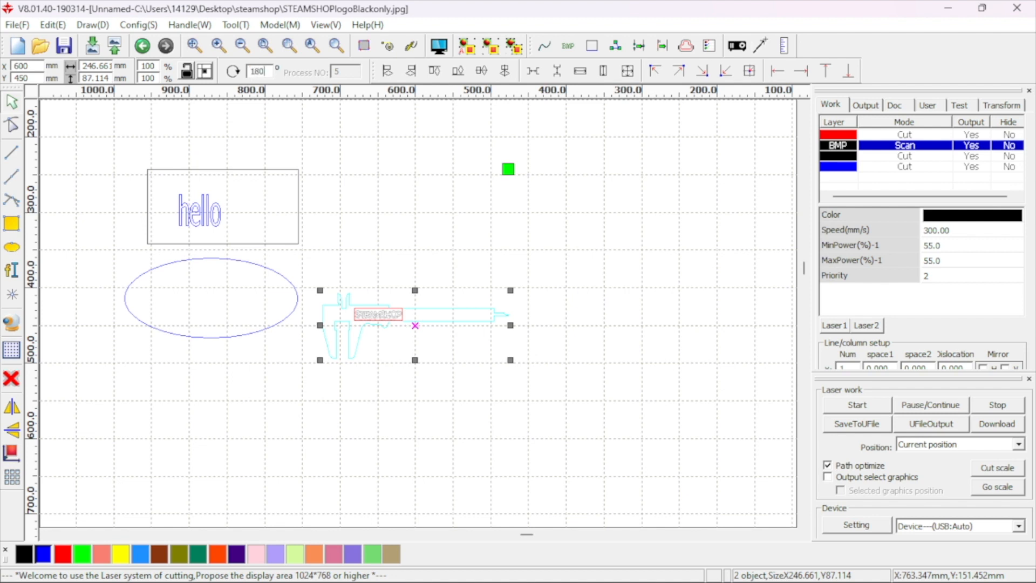
key(Return)
click(424, 380)
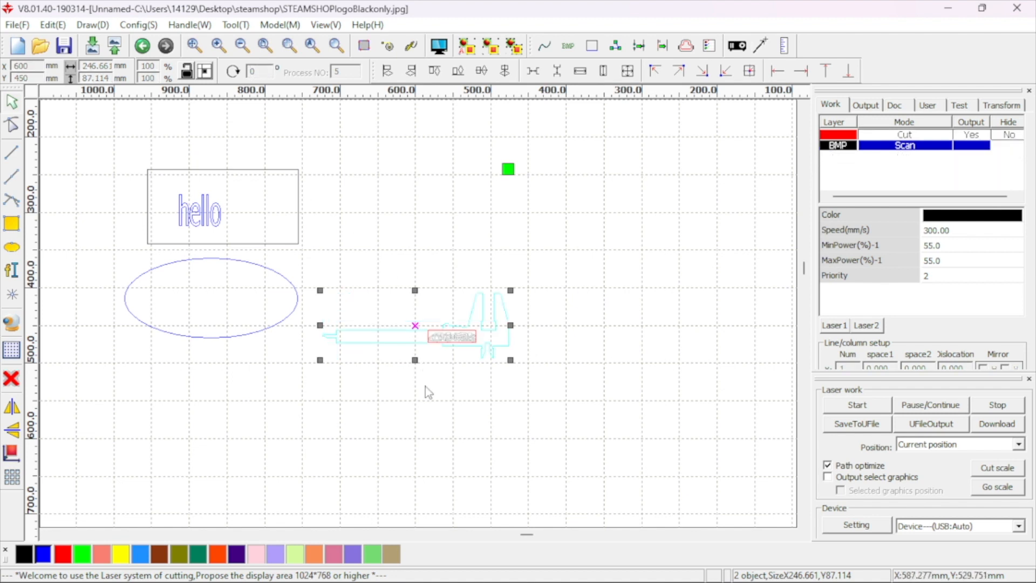
Step: Duplicate the caliper and its logo and place the copy below the original
drag(531, 276, 317, 380)
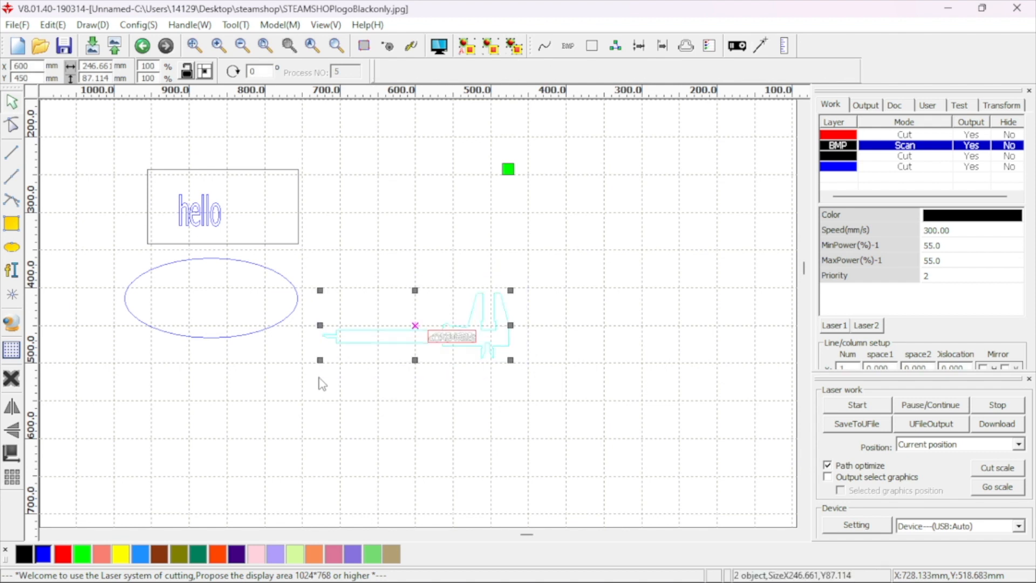
key(ctrl+v)
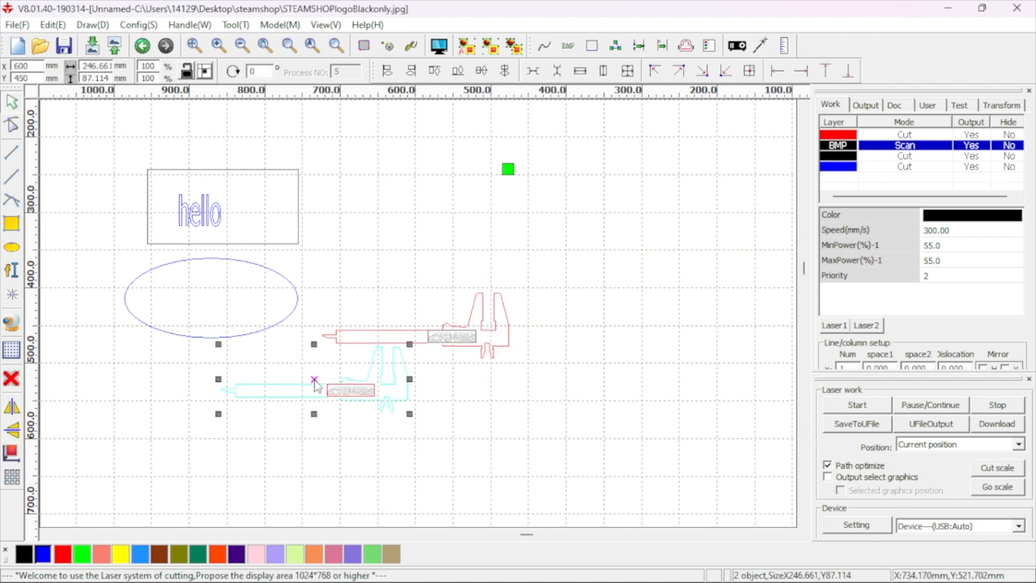
drag(315, 377, 429, 414)
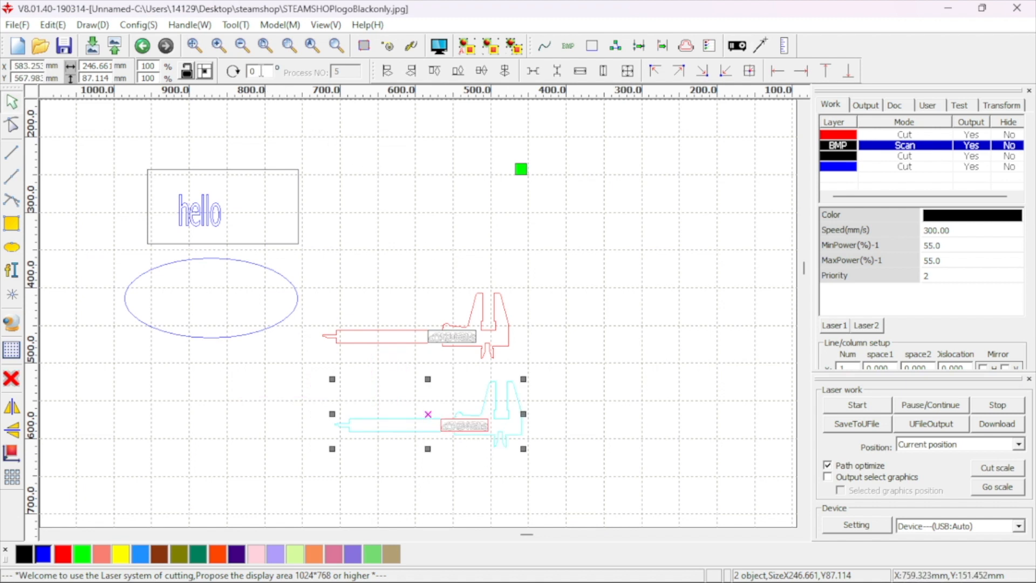
Step: Rotate the copied caliper by 180° and move it above the original so that their jaws nest closely
text(180)
key(Return)
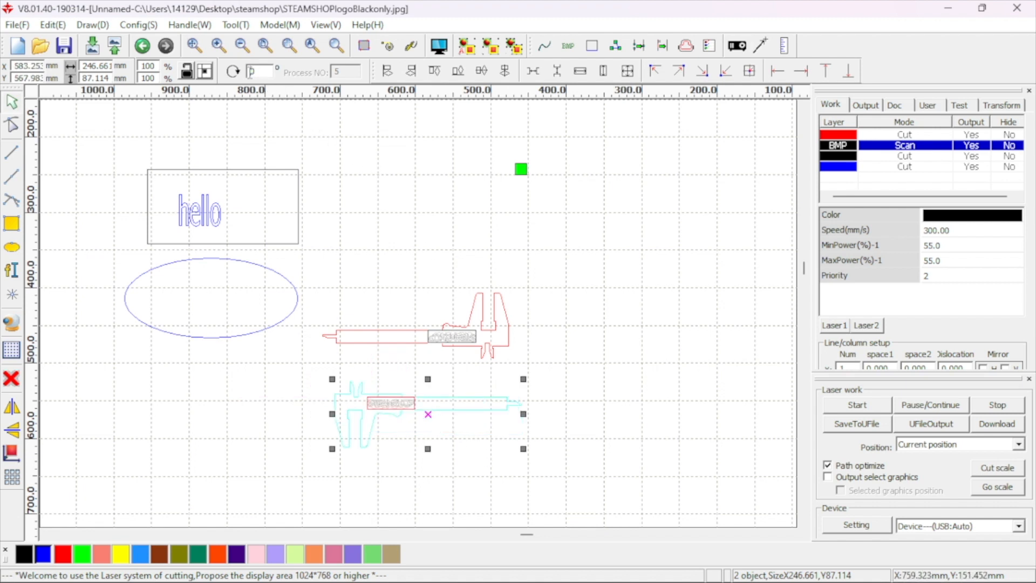
drag(430, 415, 424, 291)
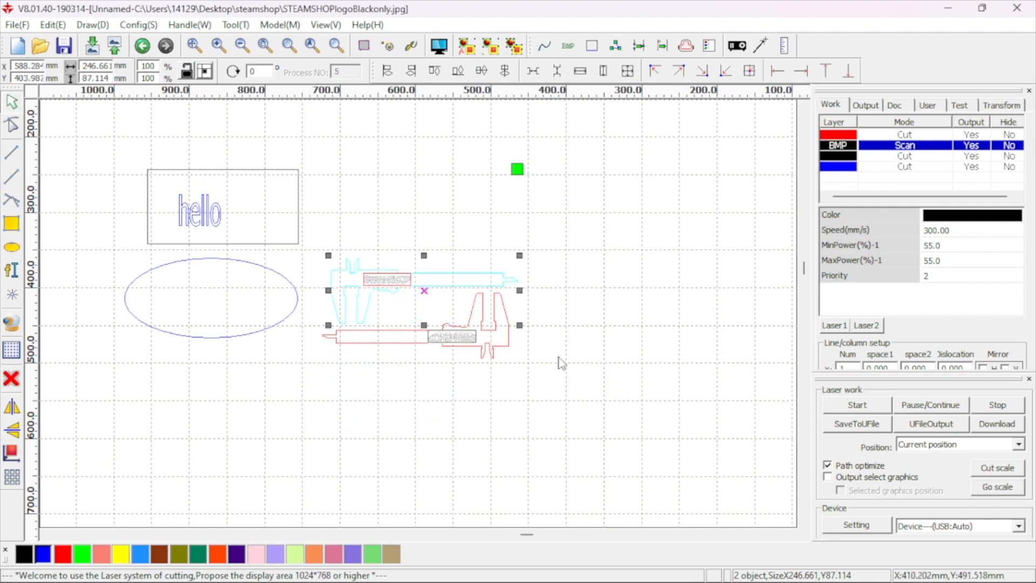
click(548, 365)
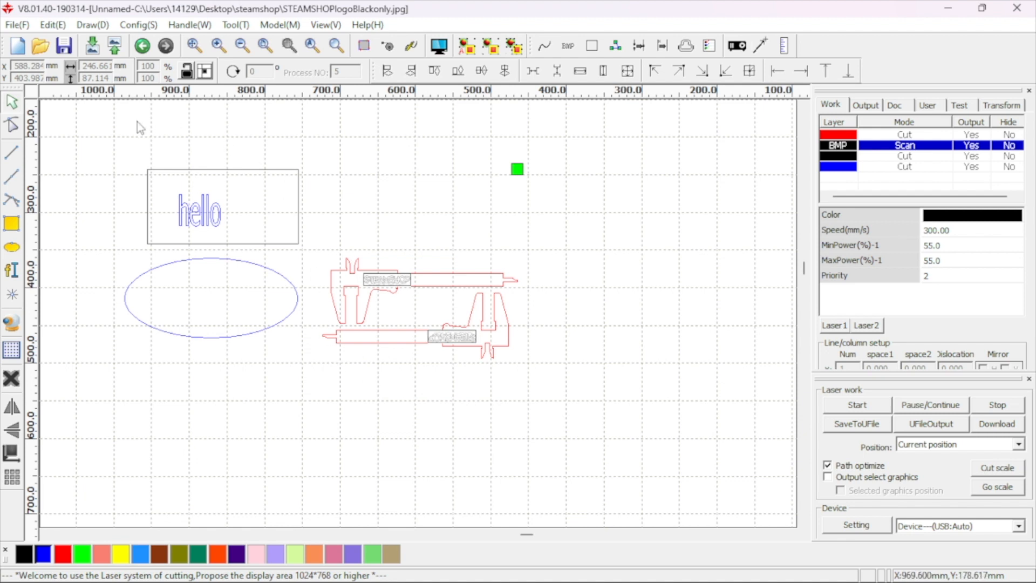
Step: Delete the rectangle, the ellipse and the "hello" text
drag(309, 145, 122, 362)
key(Delete)
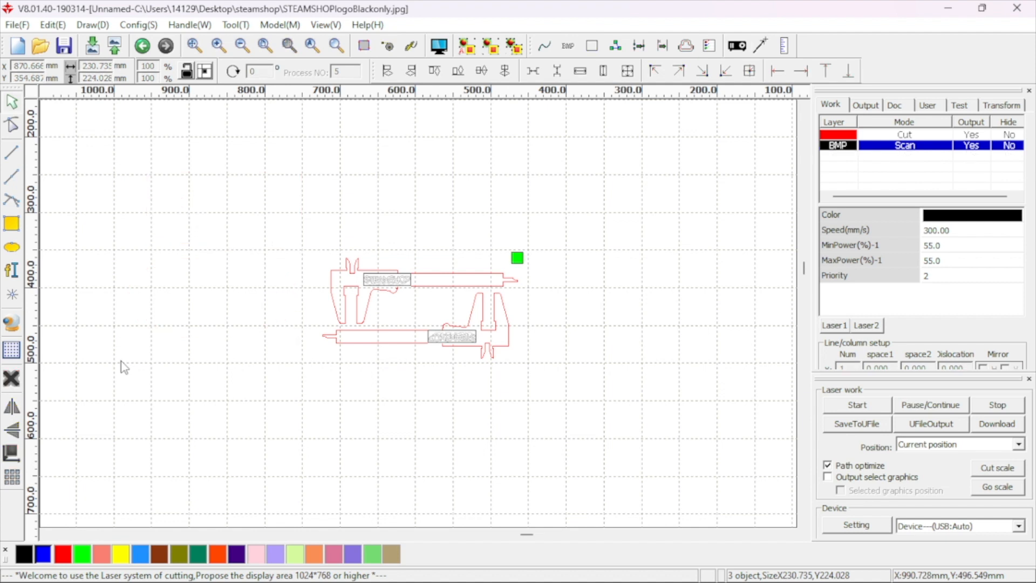
Step: Open the list of file commands
click(17, 25)
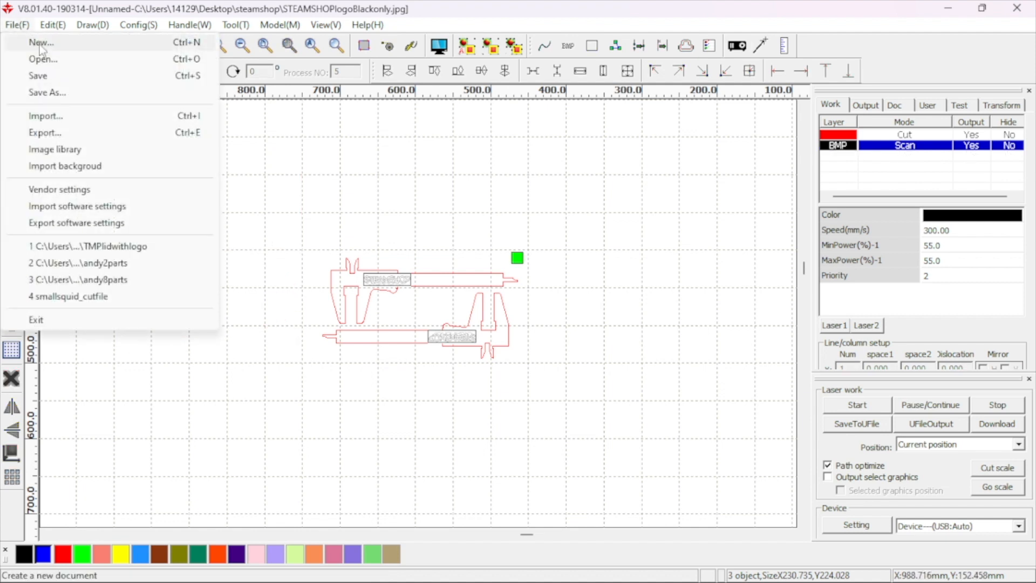